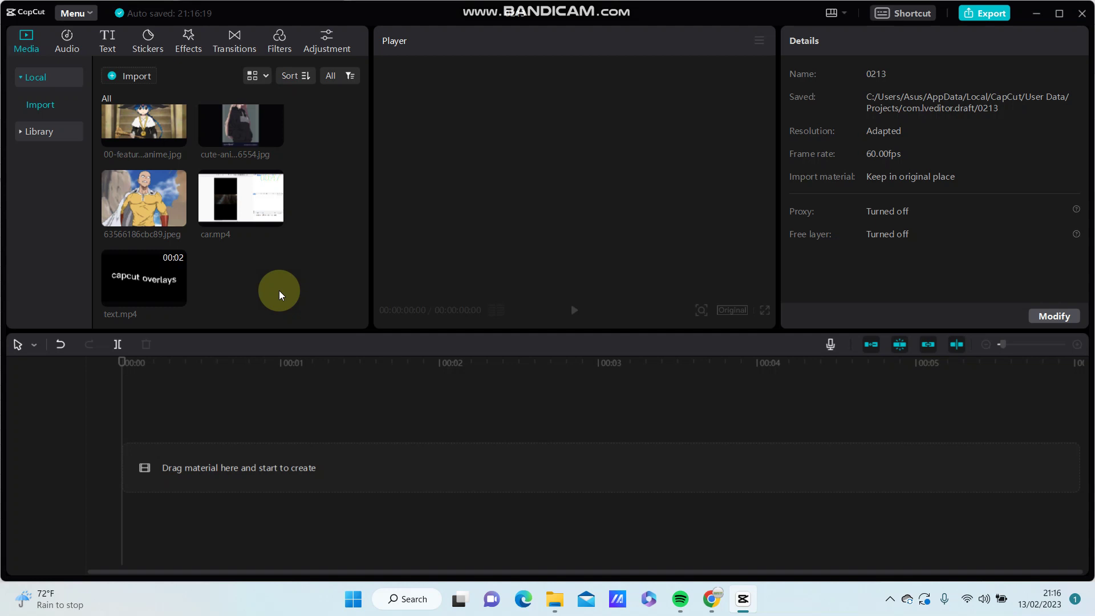
Step: Place car.mp4 on the timeline track, aligned to the 00:00 start
drag(265, 221, 208, 429)
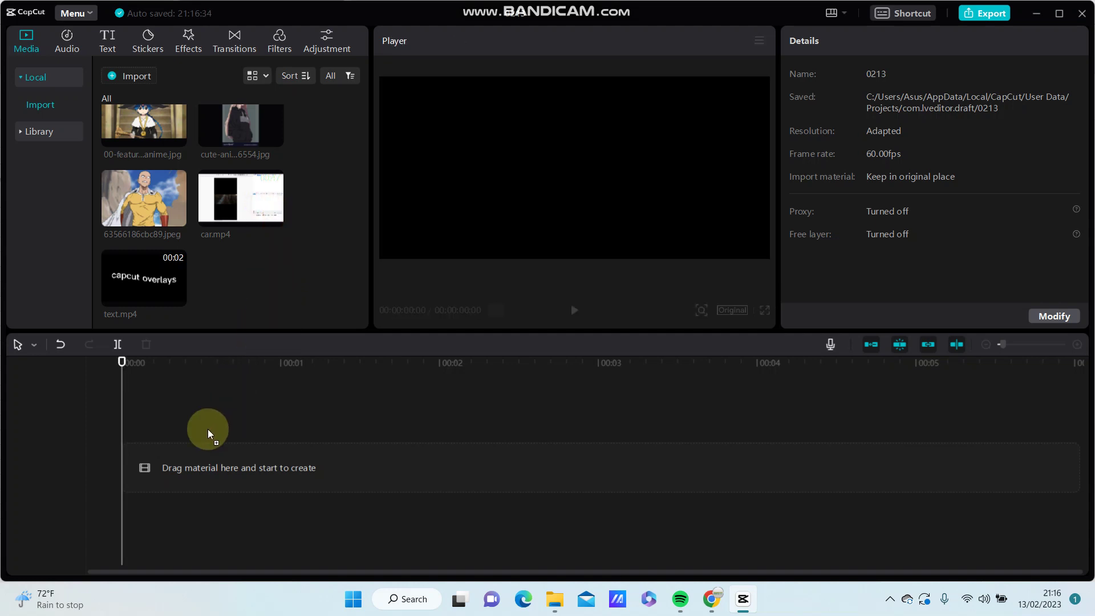
drag(121, 460, 196, 469)
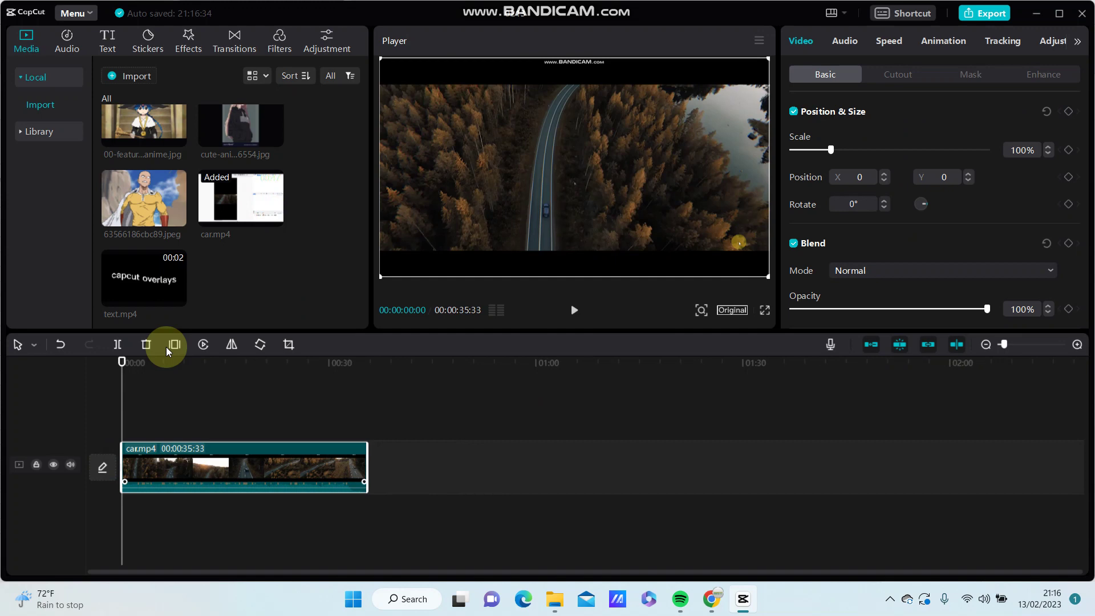
Step: In Effects > Video effects, browse the Star, Distortion and Nightclub categories
click(181, 48)
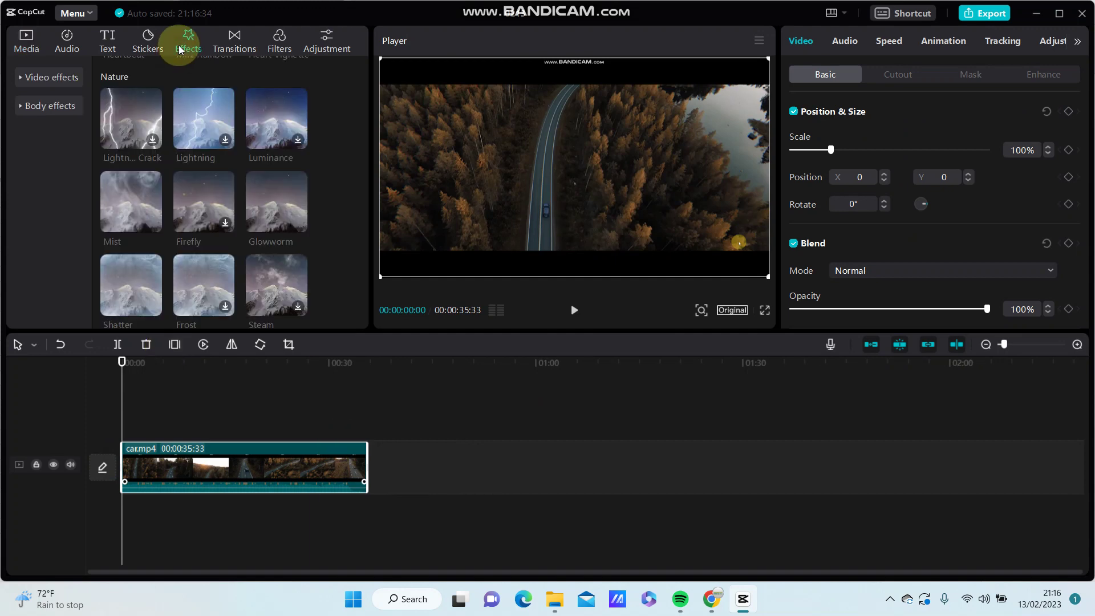
click(59, 78)
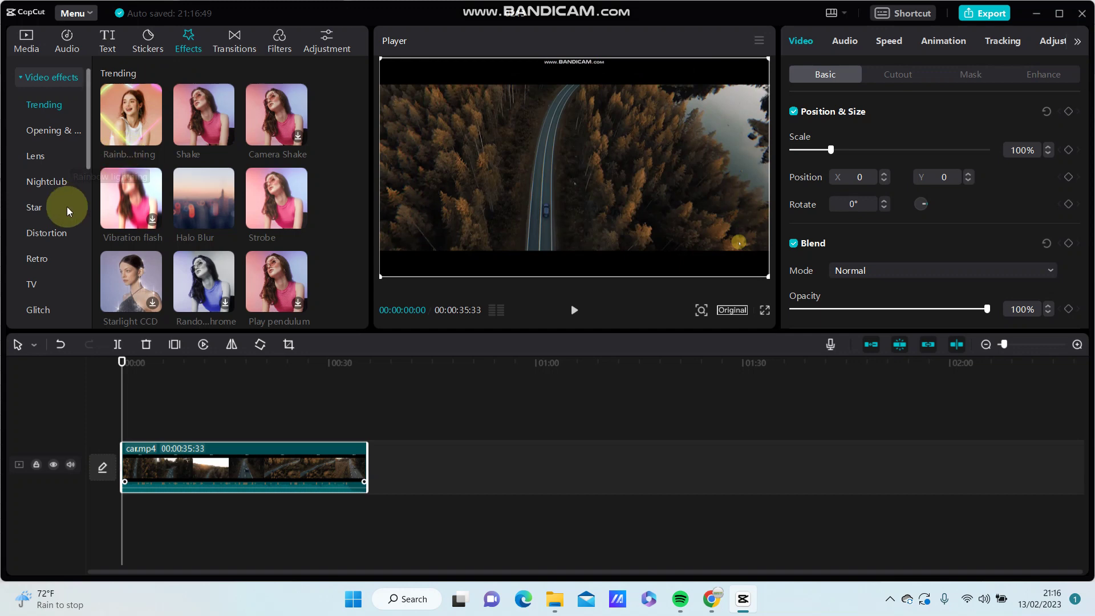
click(33, 208)
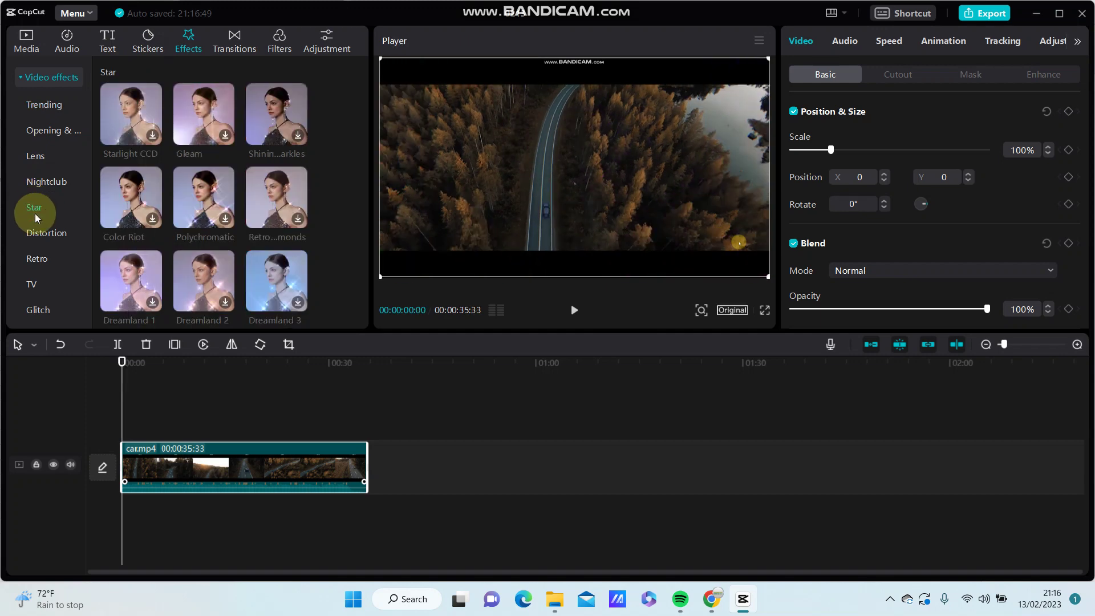
click(47, 234)
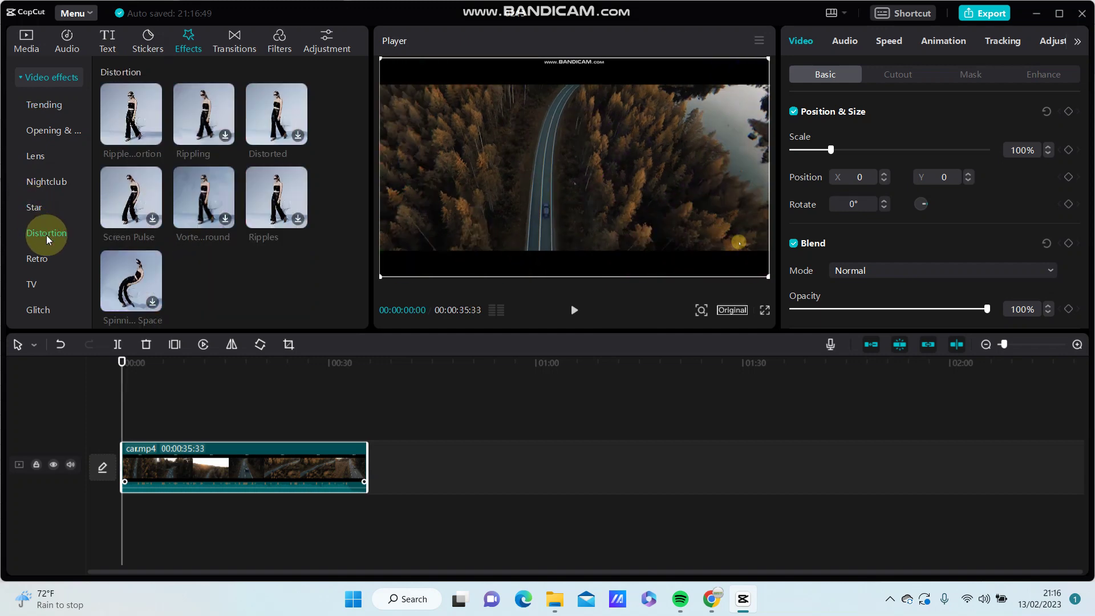
click(54, 181)
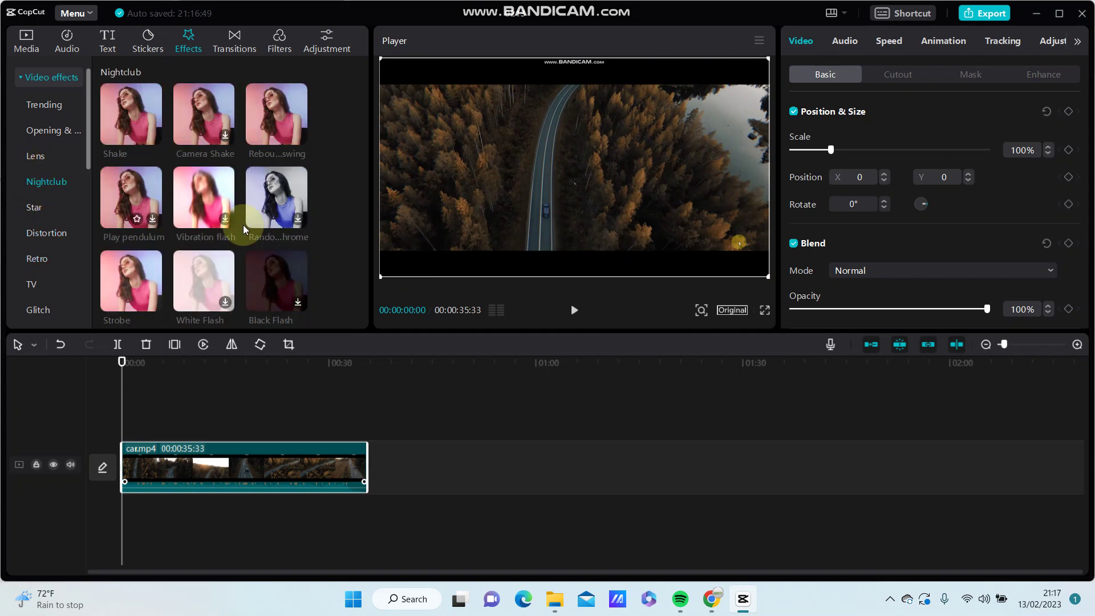
scroll(260, 237, down, 1)
scroll(259, 236, down, 3)
scroll(259, 236, down, 1)
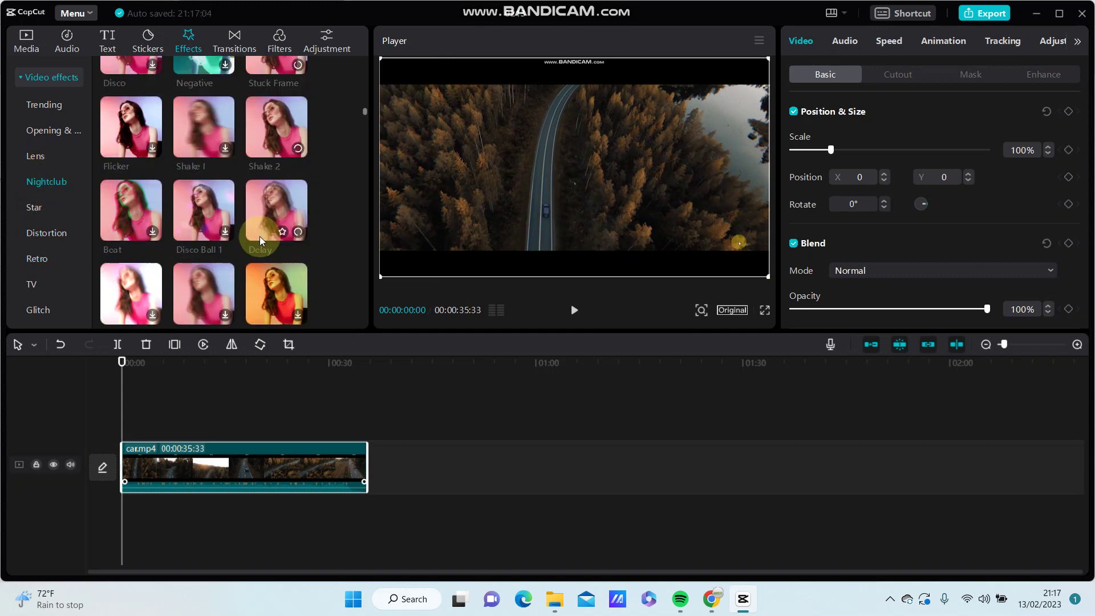
scroll(259, 237, down, 1)
scroll(260, 236, down, 2)
scroll(259, 236, down, 1)
Step: Download the Color Flame effect while browsing the video effects grid
click(259, 237)
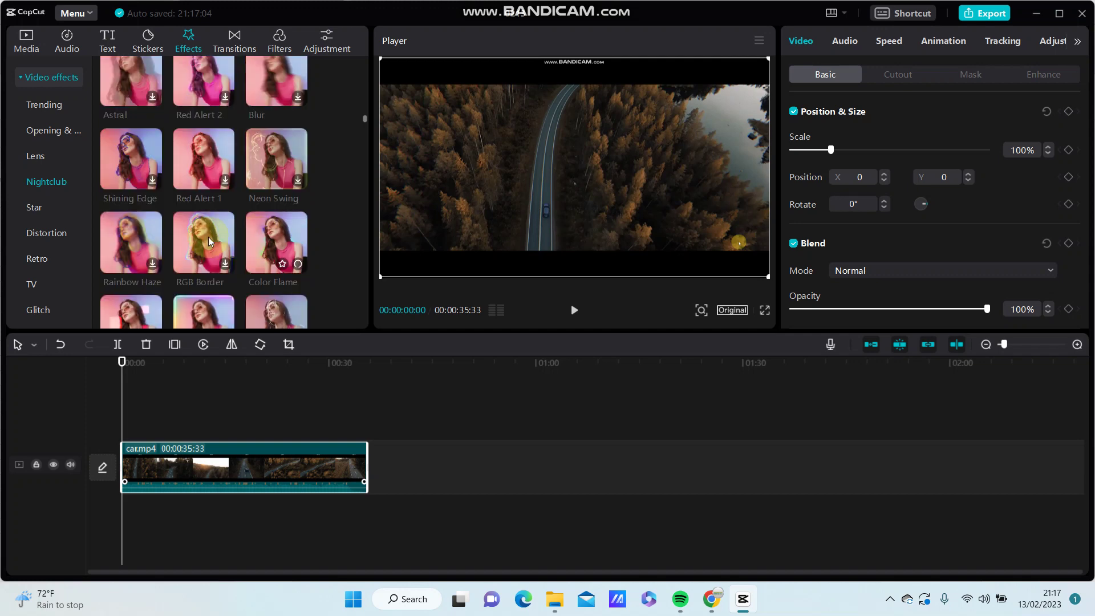
scroll(175, 235, down, 2)
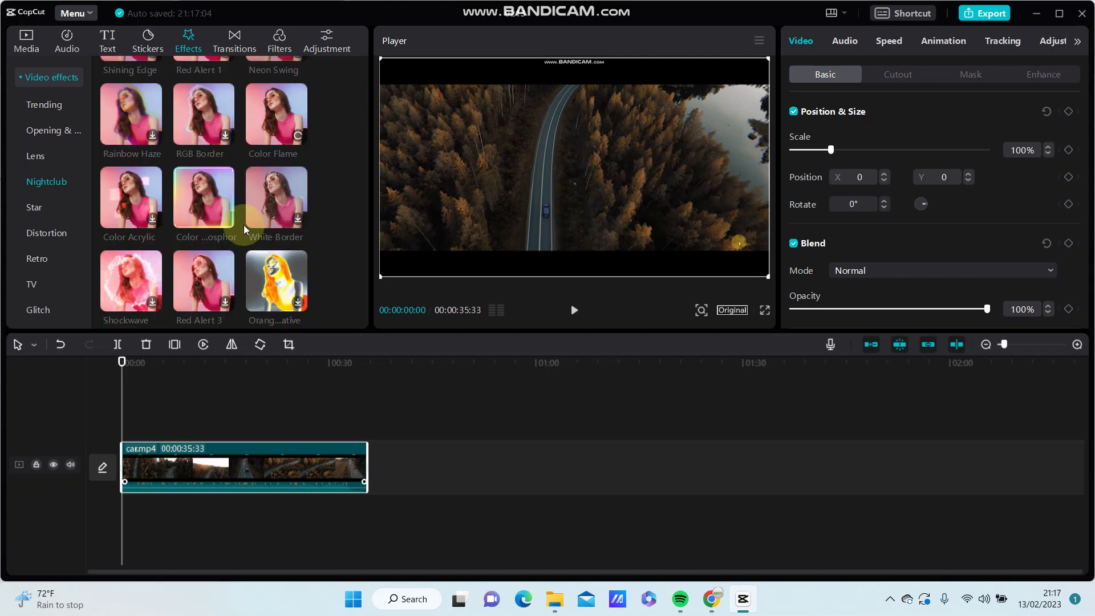
scroll(255, 224, up, 2)
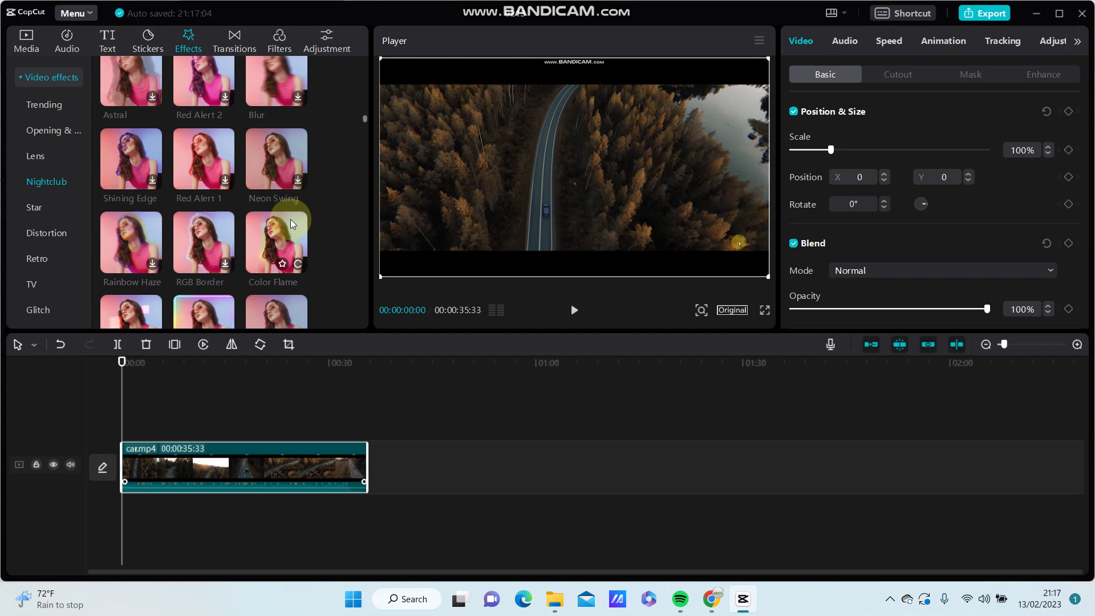
scroll(291, 218, up, 1)
scroll(292, 219, up, 2)
scroll(291, 218, up, 1)
scroll(291, 219, up, 1)
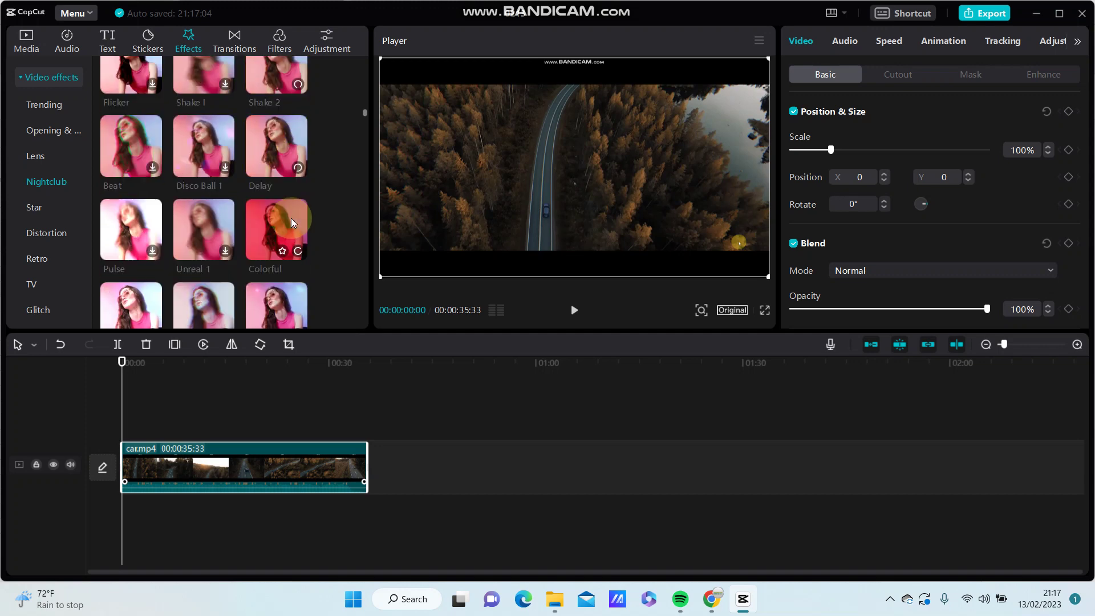
scroll(291, 218, up, 1)
scroll(290, 219, up, 1)
scroll(291, 218, up, 1)
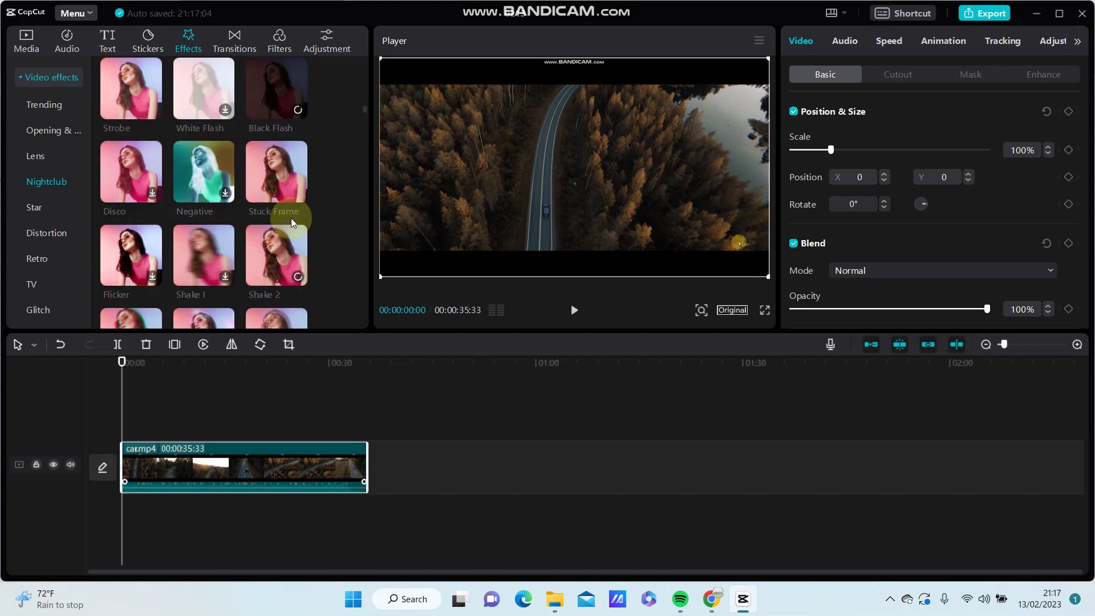
scroll(291, 218, up, 3)
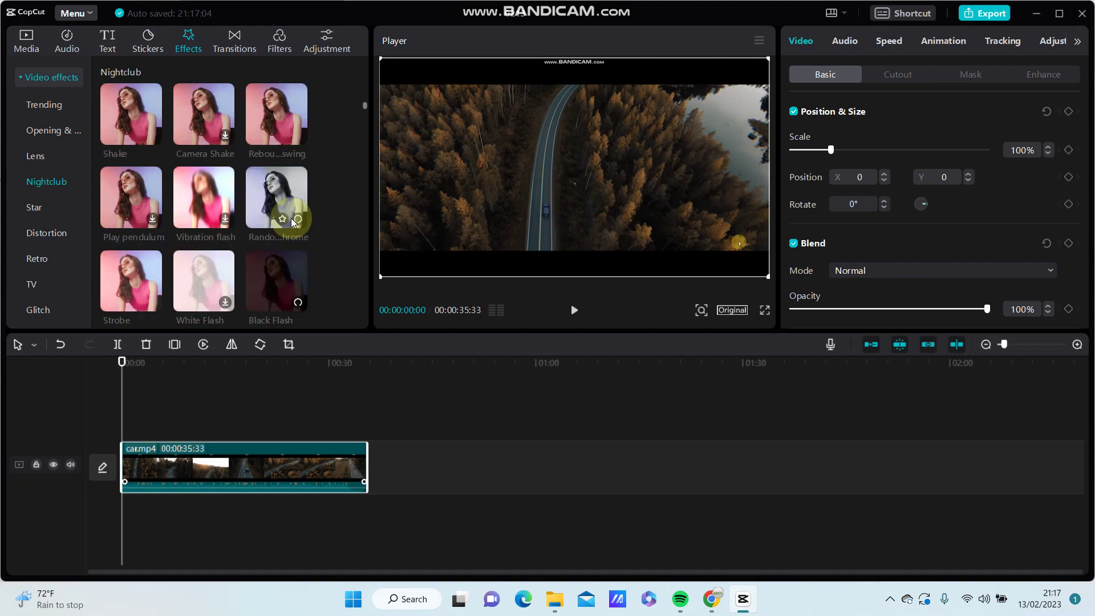
scroll(325, 211, up, 1)
scroll(335, 216, down, 3)
scroll(335, 217, down, 3)
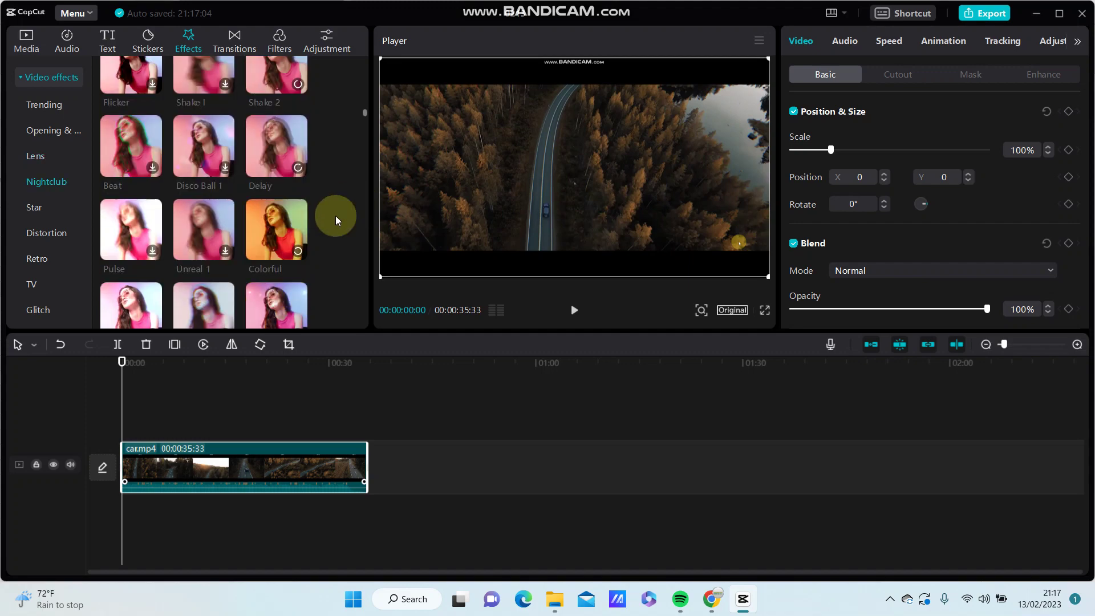
scroll(335, 216, down, 2)
scroll(335, 217, down, 2)
scroll(336, 216, down, 2)
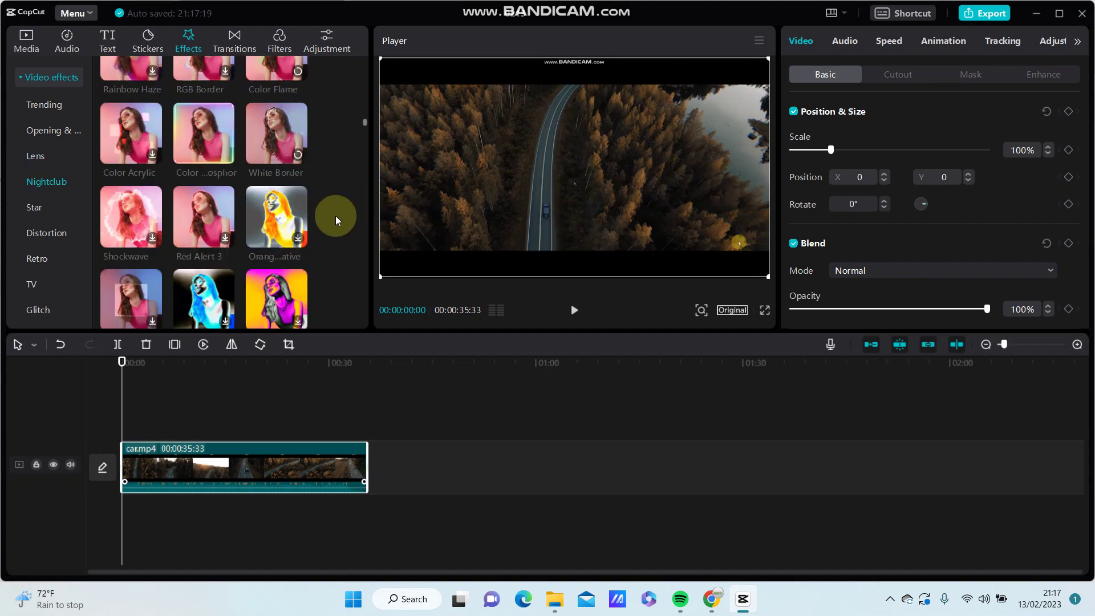
scroll(336, 220, down, 2)
scroll(336, 220, down, 1)
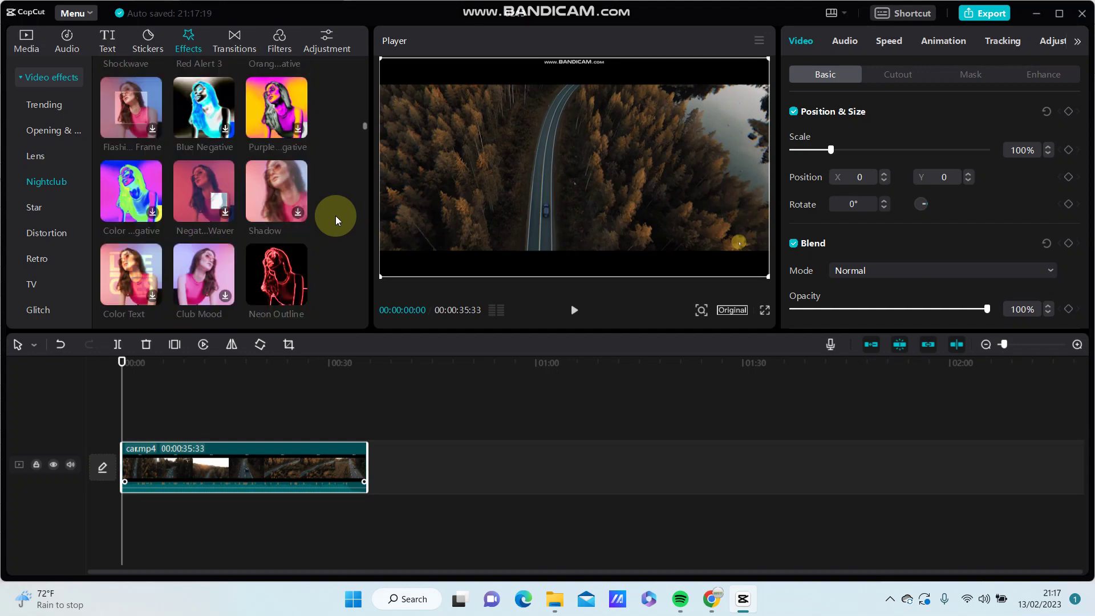
scroll(336, 216, down, 2)
scroll(335, 215, down, 2)
scroll(319, 232, down, 1)
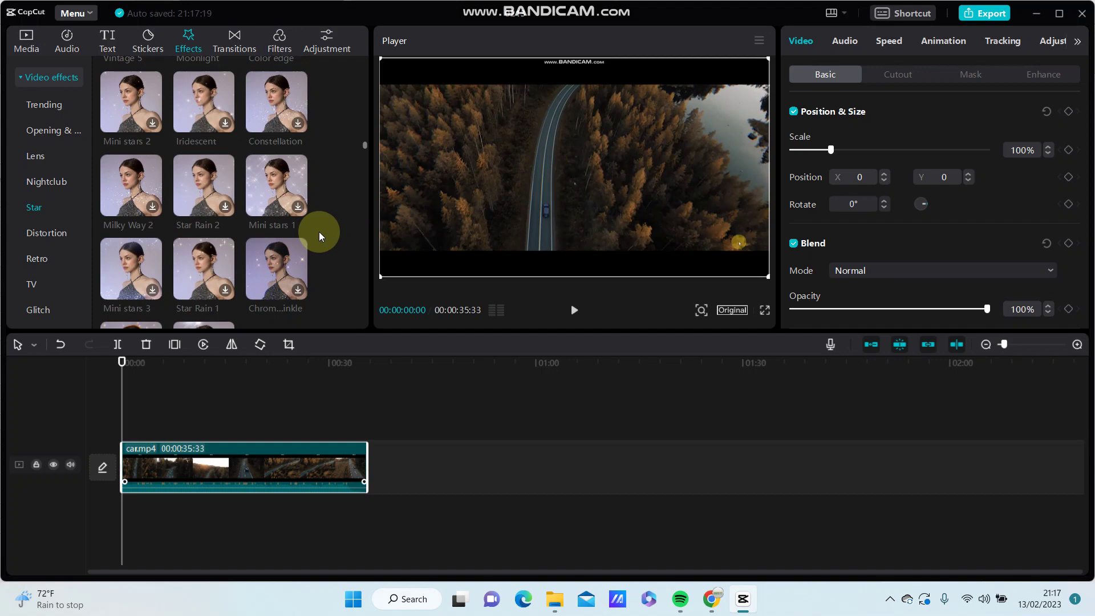
scroll(319, 232, down, 2)
scroll(319, 232, down, 3)
scroll(319, 232, down, 3)
scroll(319, 232, down, 2)
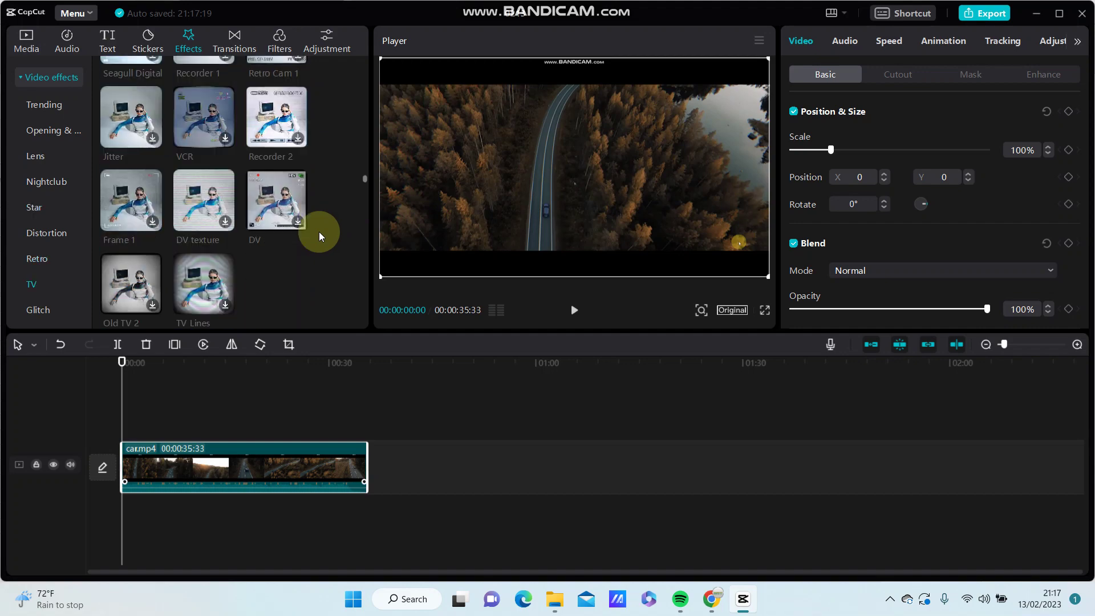
scroll(319, 232, down, 3)
scroll(312, 237, down, 3)
scroll(304, 240, down, 2)
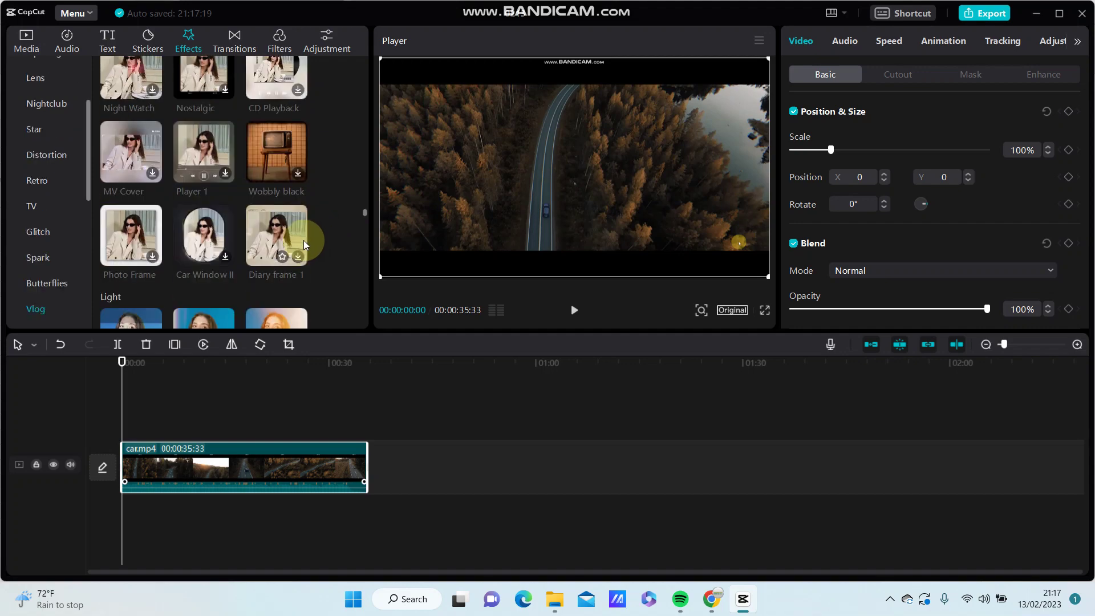
scroll(304, 241, down, 2)
scroll(305, 241, down, 1)
scroll(304, 241, down, 2)
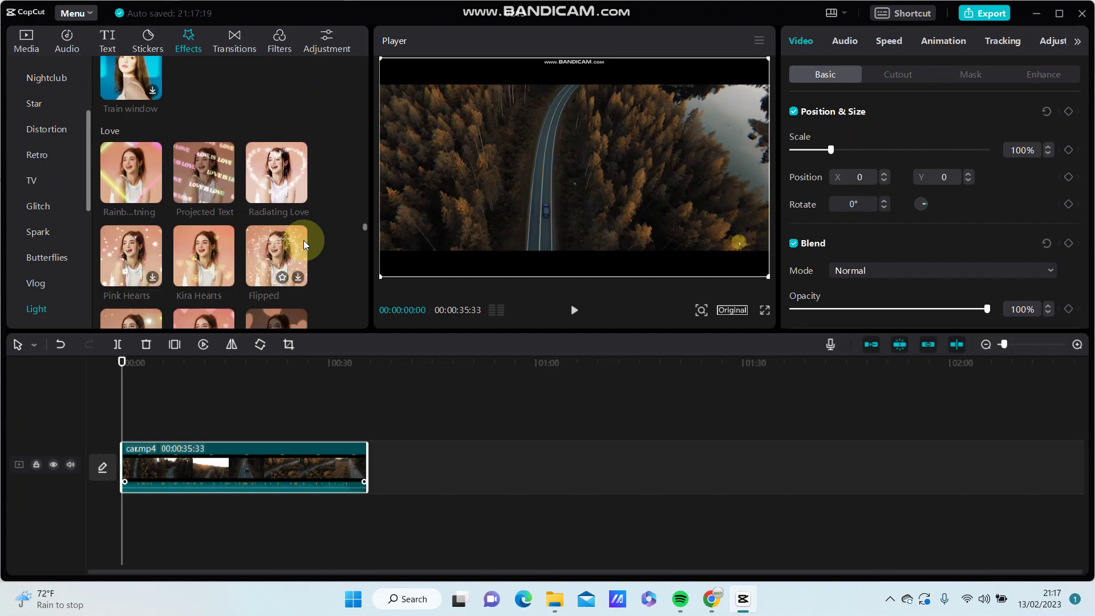
scroll(304, 241, down, 3)
scroll(304, 241, down, 2)
scroll(301, 240, up, 1)
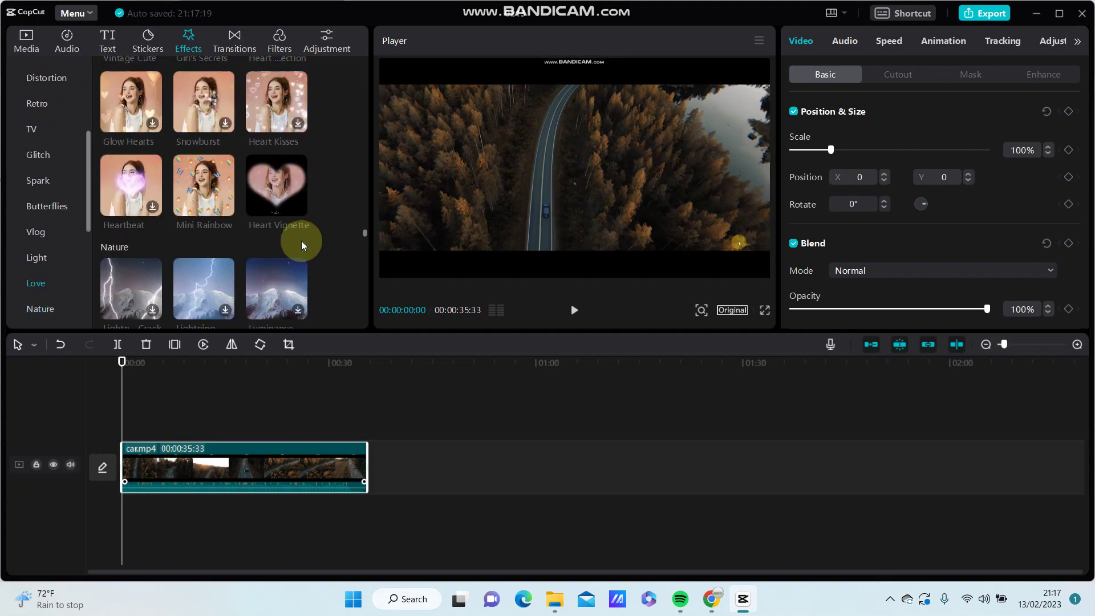
scroll(301, 241, up, 1)
Step: Add the Rainbow lightning effect from the Love category above the car clip
click(29, 276)
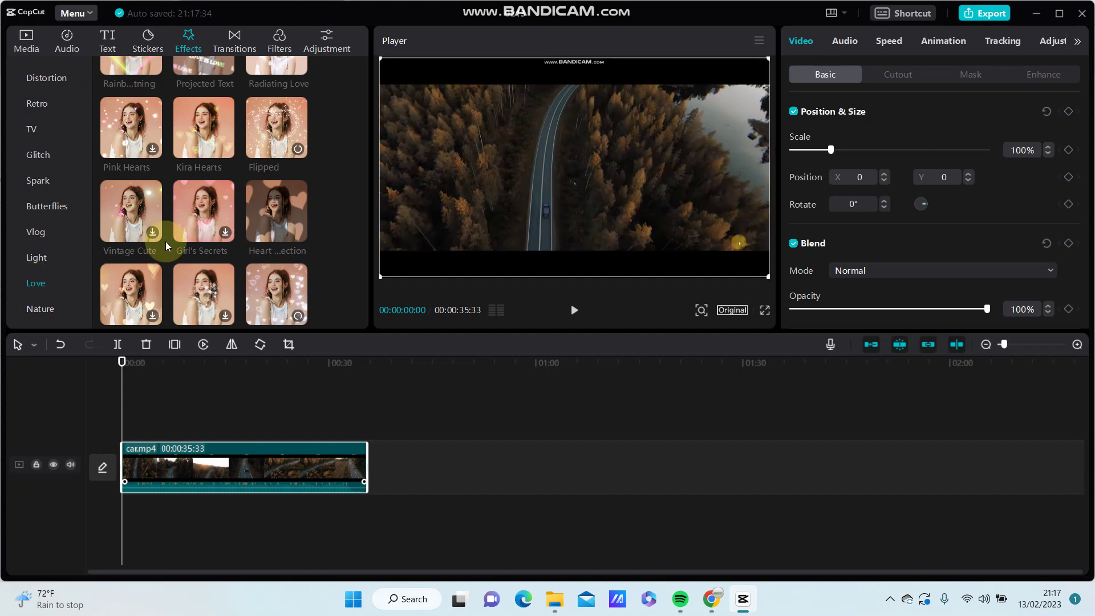
scroll(166, 241, up, 1)
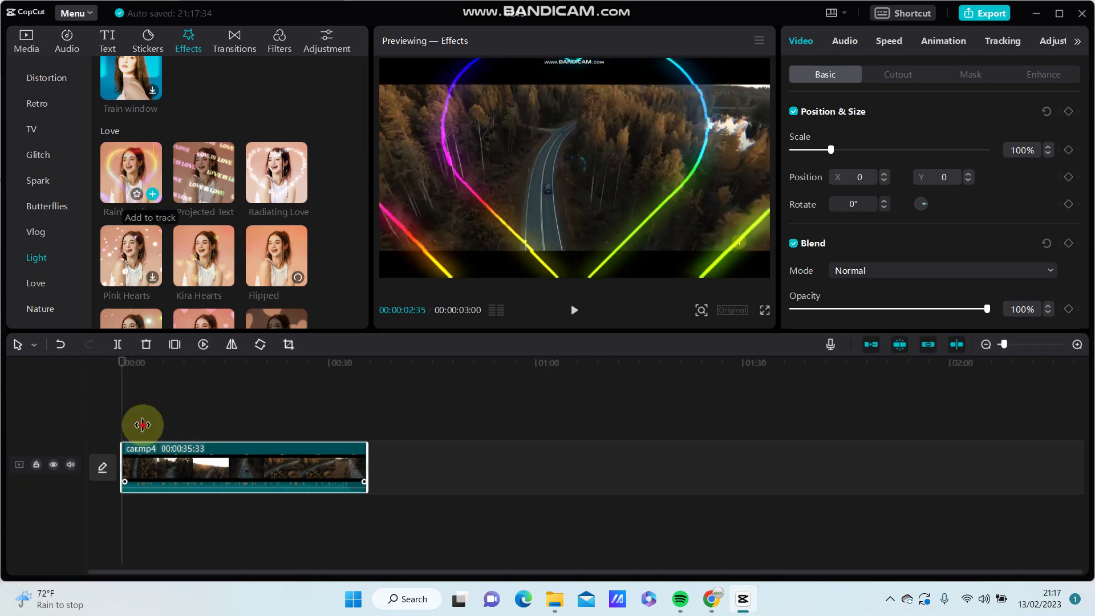
drag(143, 425, 143, 429)
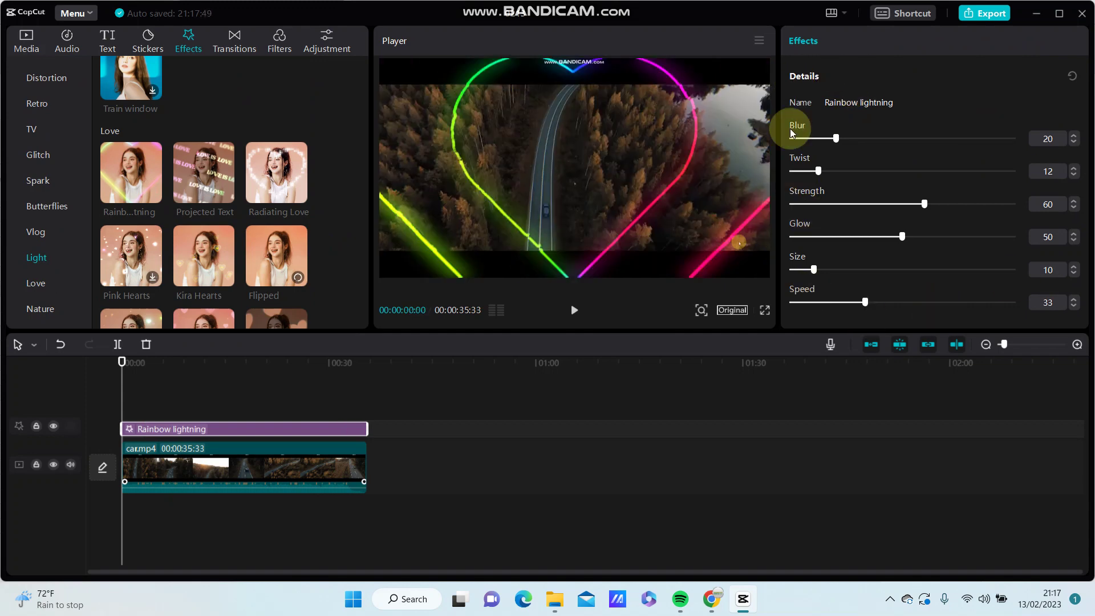
Step: Adjust the Rainbow lightning sliders: Blur 25, Twist 0, Strength 27, Glow 93, Size 37, Speed 68
click(846, 139)
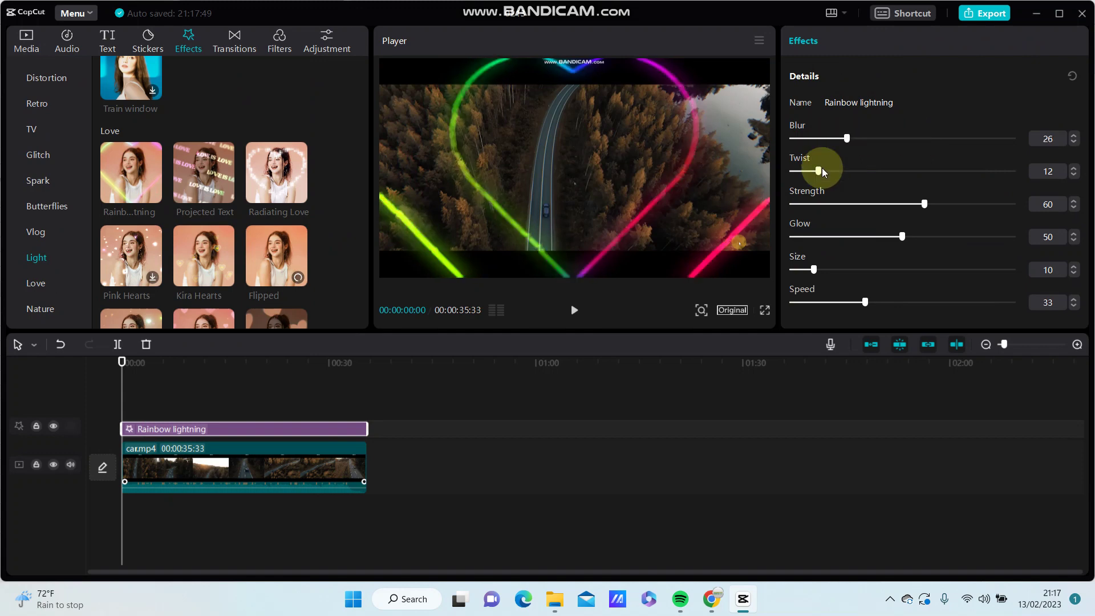
click(896, 172)
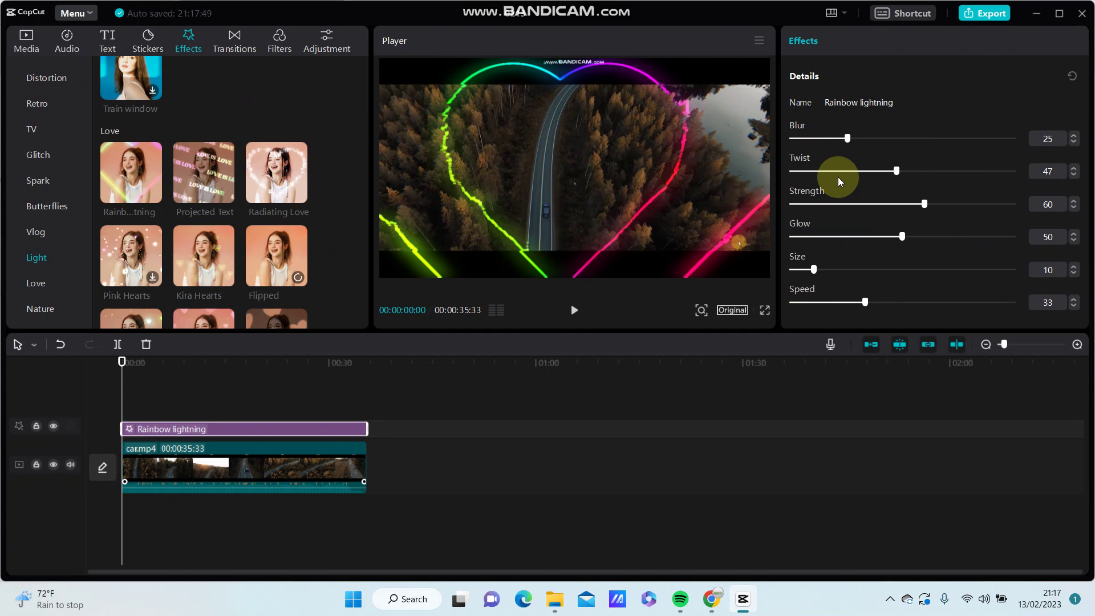
drag(838, 178, 793, 171)
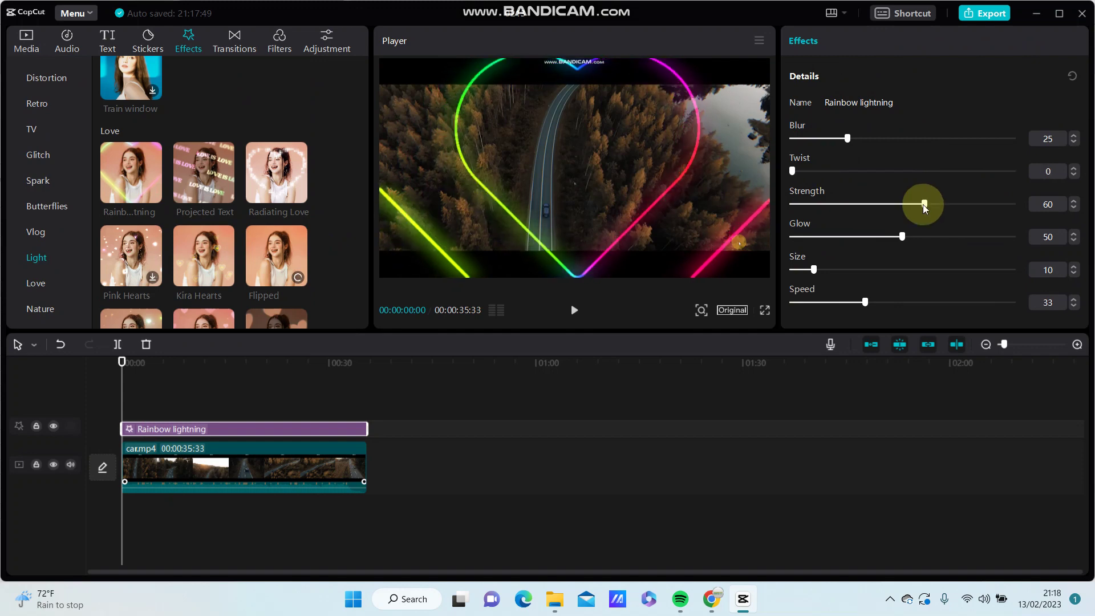
click(851, 205)
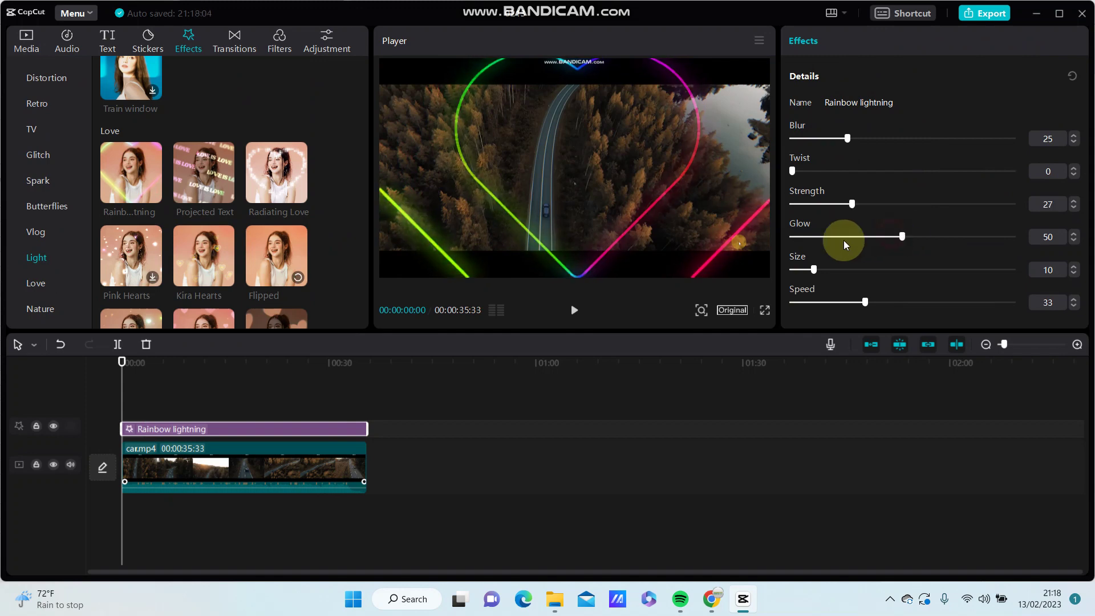
drag(892, 239, 996, 239)
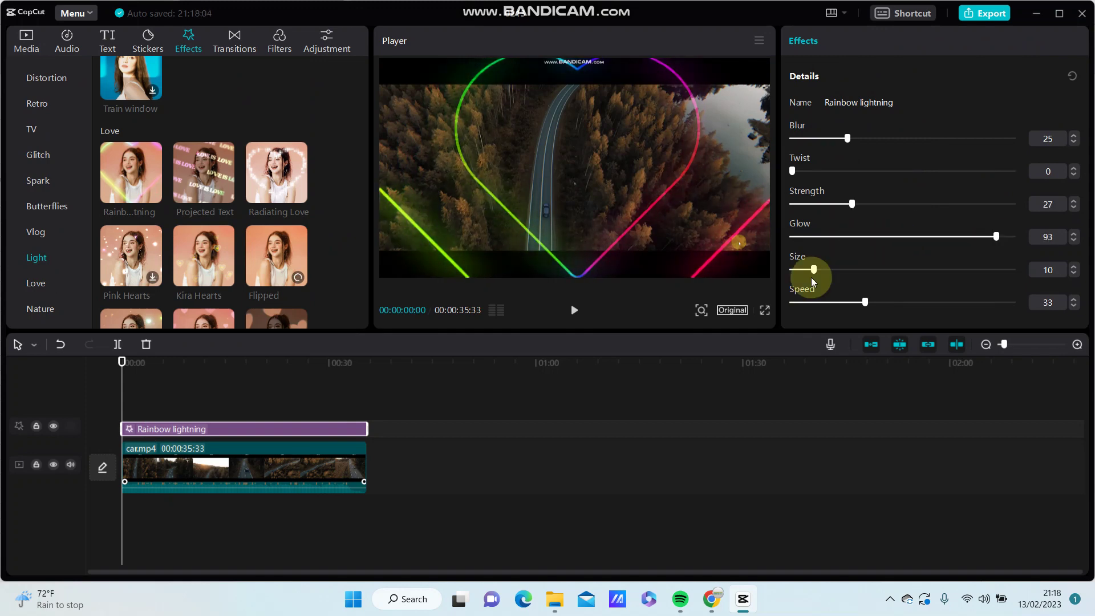
drag(813, 269, 875, 268)
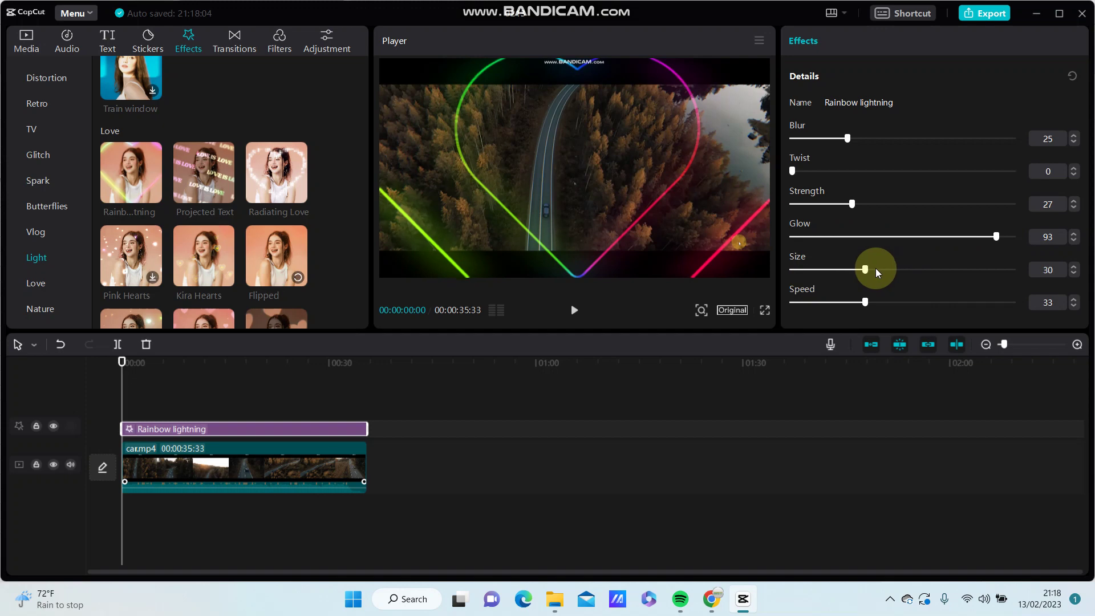
click(943, 303)
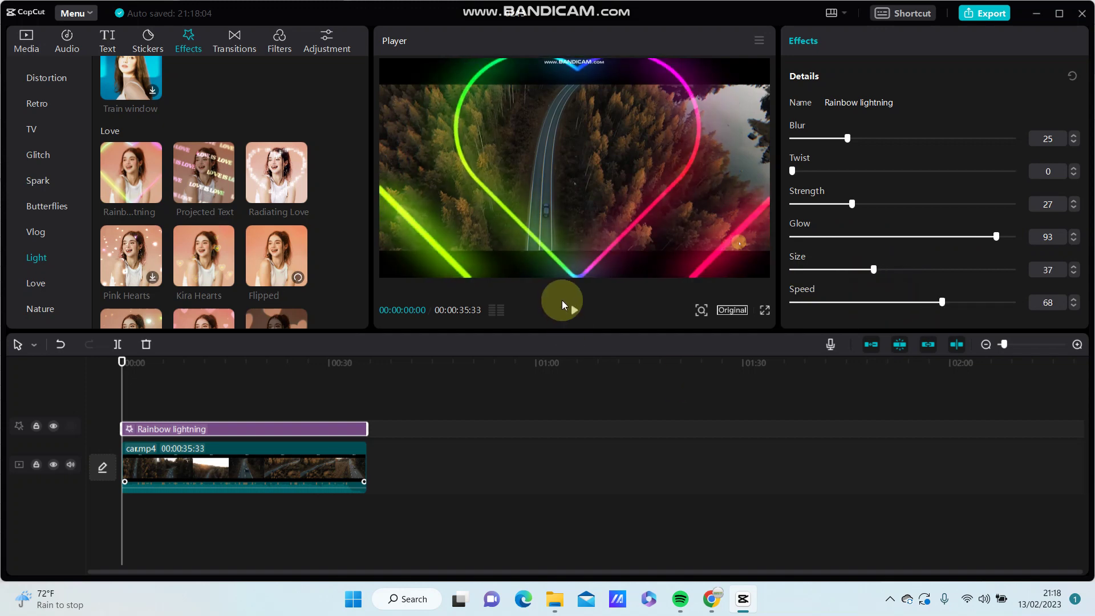
Step: Mute the car clip's audio and preview about six seconds with the heart effect
click(98, 469)
click(575, 312)
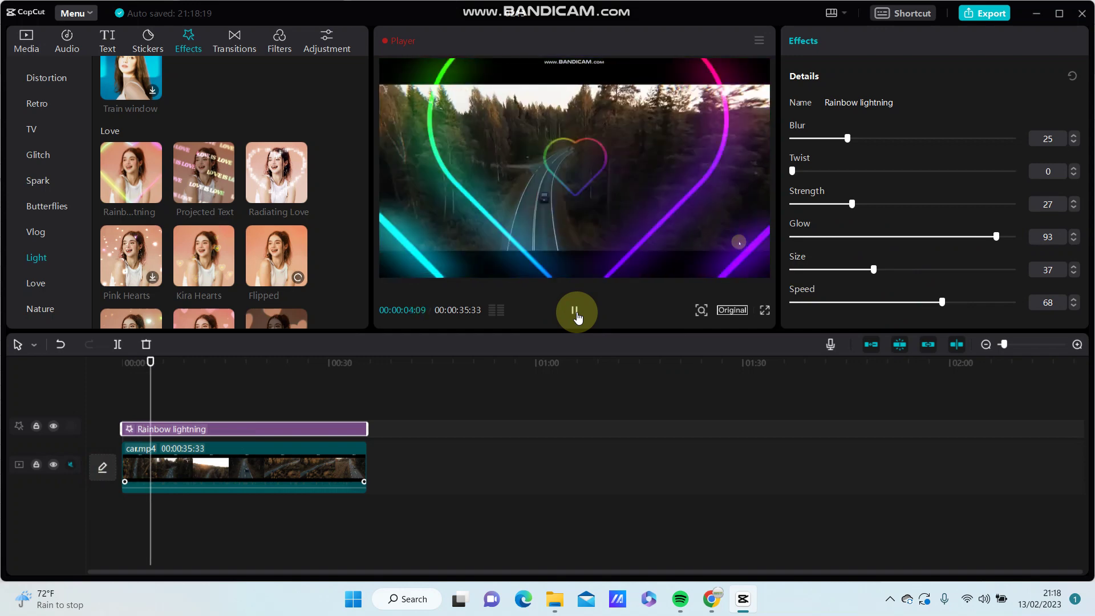
click(576, 312)
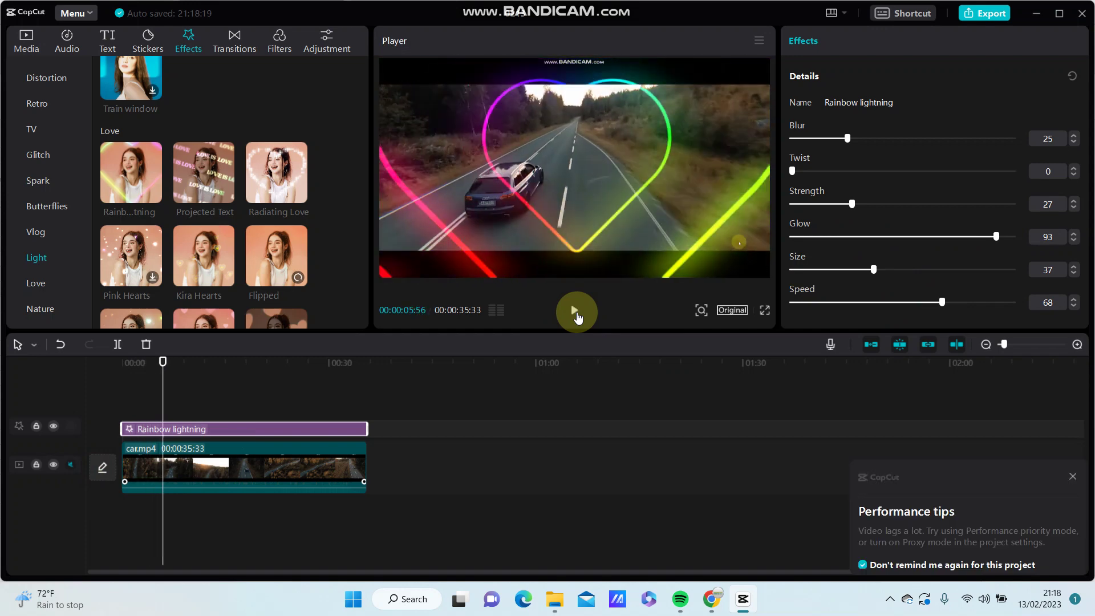